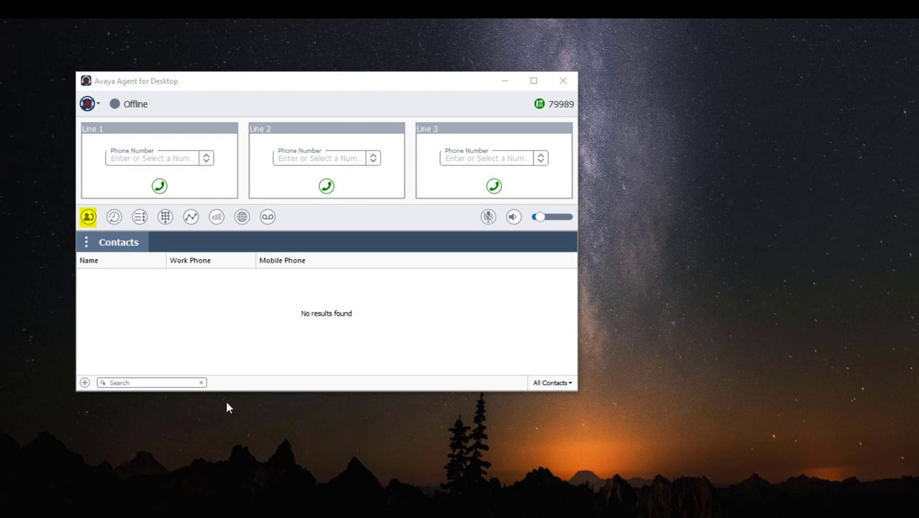
Step: Save a new test contact with work and mobile numbers, its work number marked Favorite and Speed Dial
left_click(84, 382)
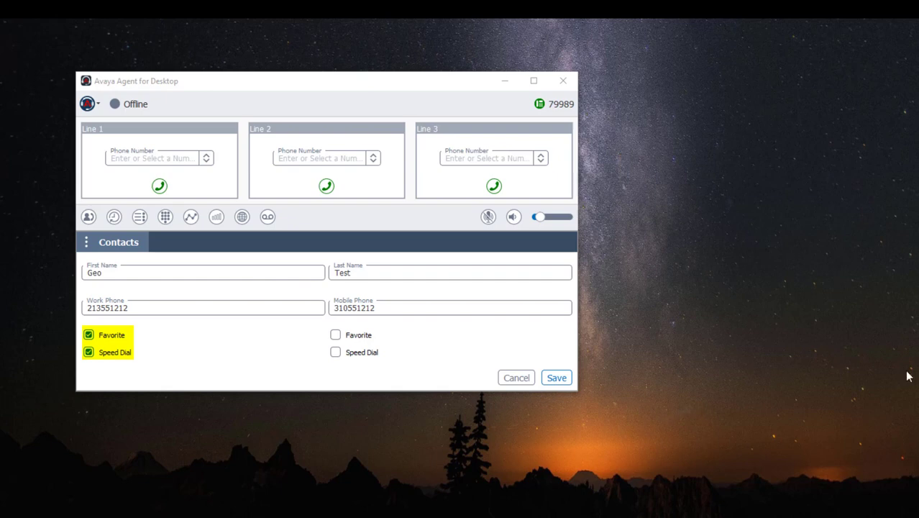
left_click(552, 379)
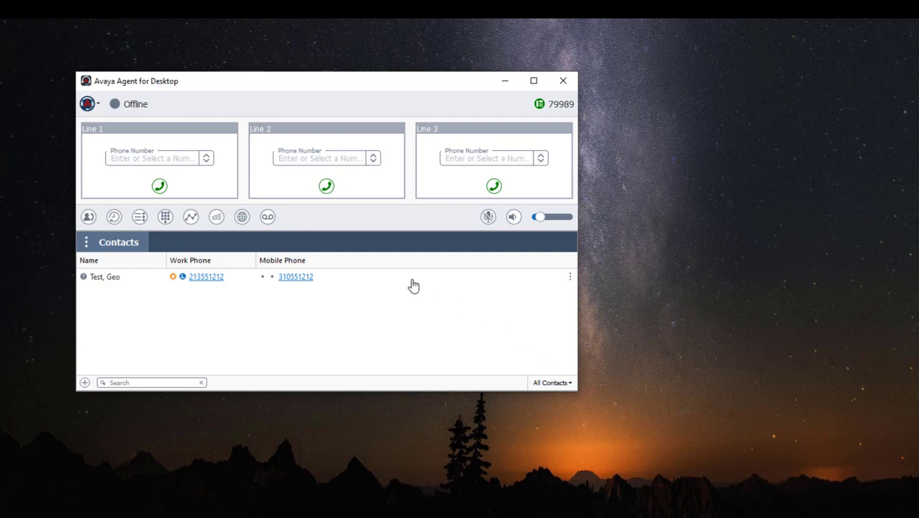
Step: Confirm the saved contact appears in the Line 1 number suggestions, then open its row options
left_click(205, 159)
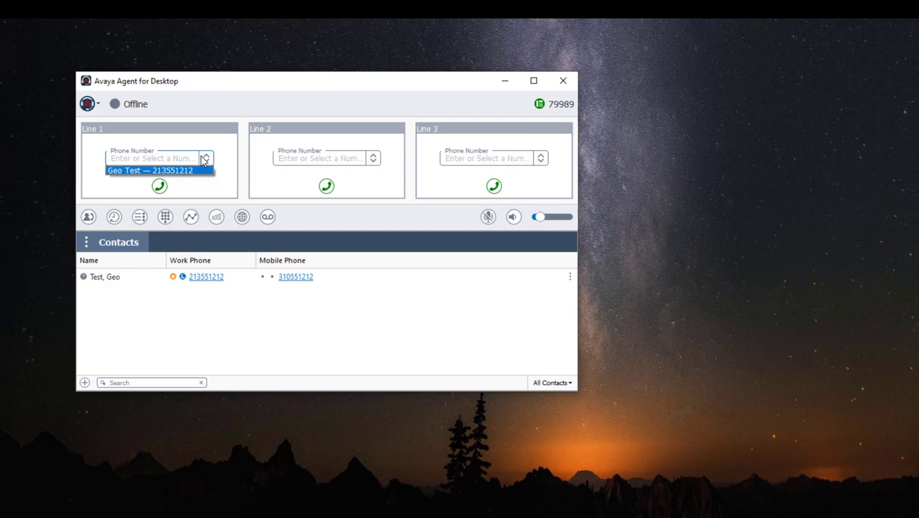
left_click(569, 278)
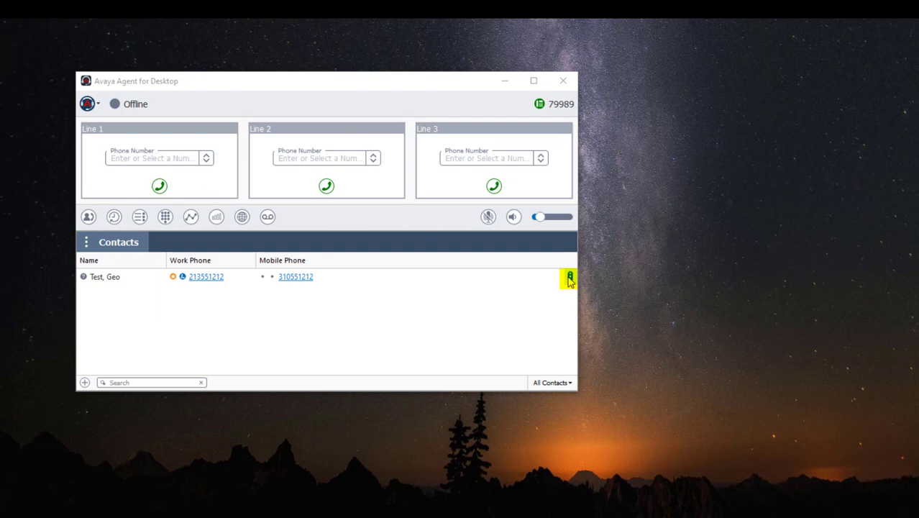
left_click(568, 279)
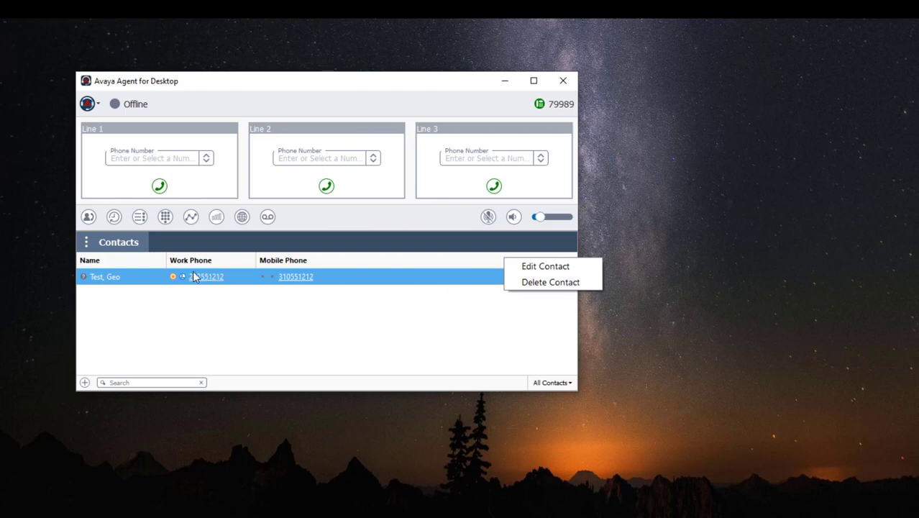
Step: Open the contact in Edit Contact, cancel, review the All Contacts filter, then show call History
right_click(113, 281)
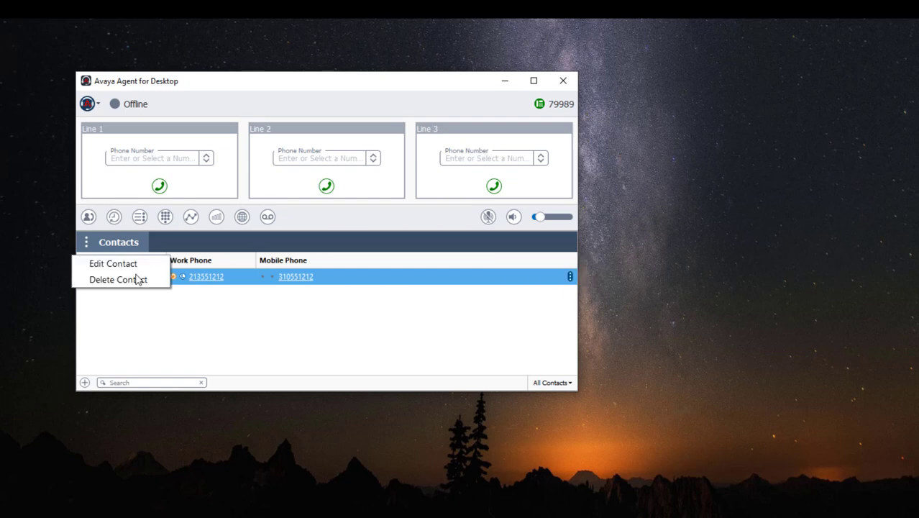
left_click(167, 312)
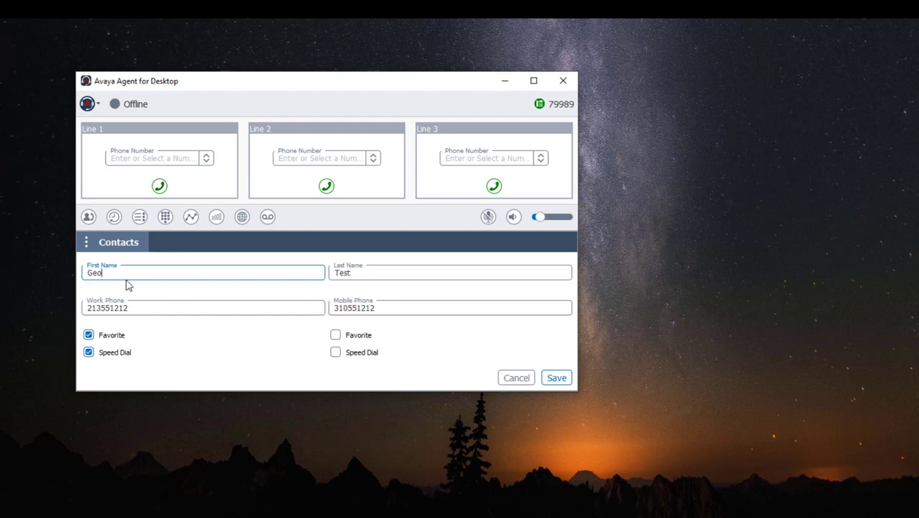
left_click(557, 379)
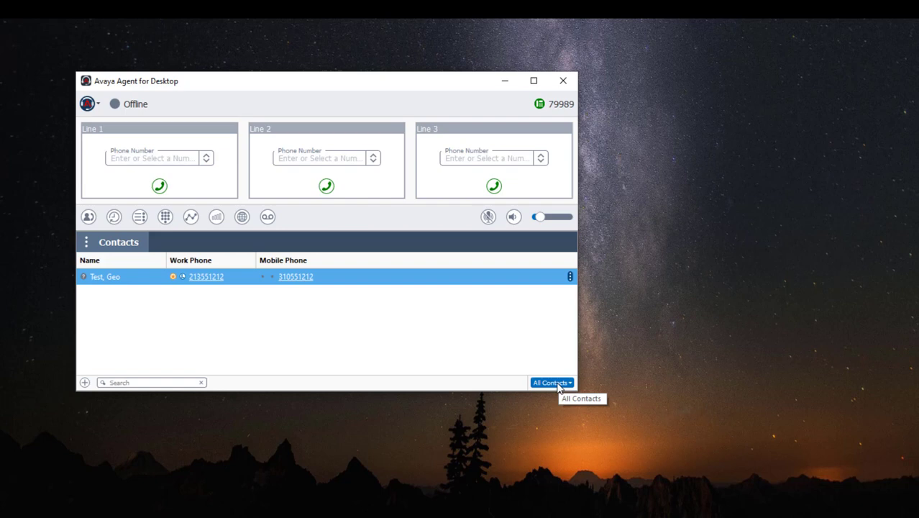
left_click(558, 385)
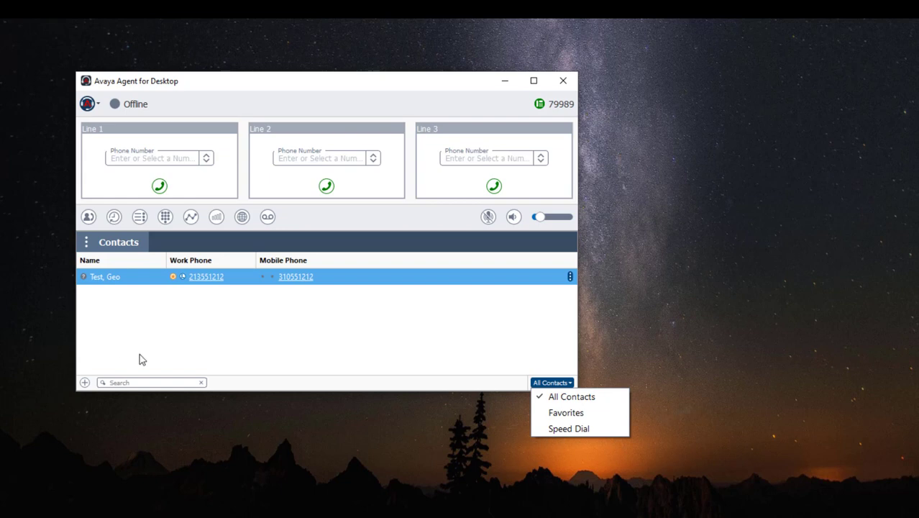
left_click(135, 383)
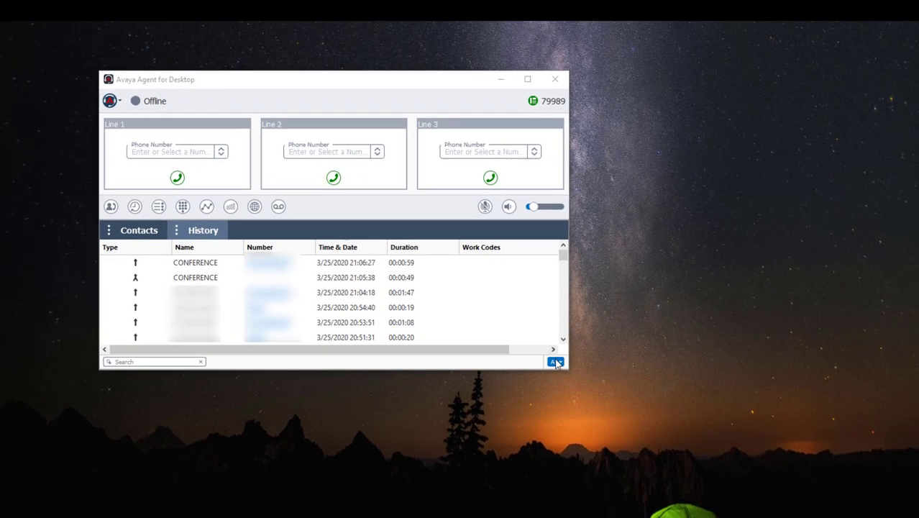
Step: Review the history date filter and select the 21:06:27 CONFERENCE call
left_click(563, 382)
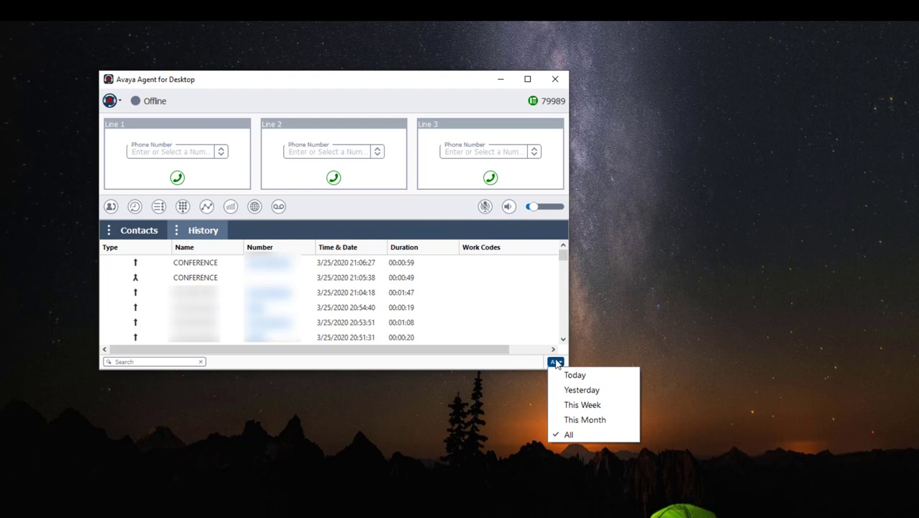
left_click(174, 363)
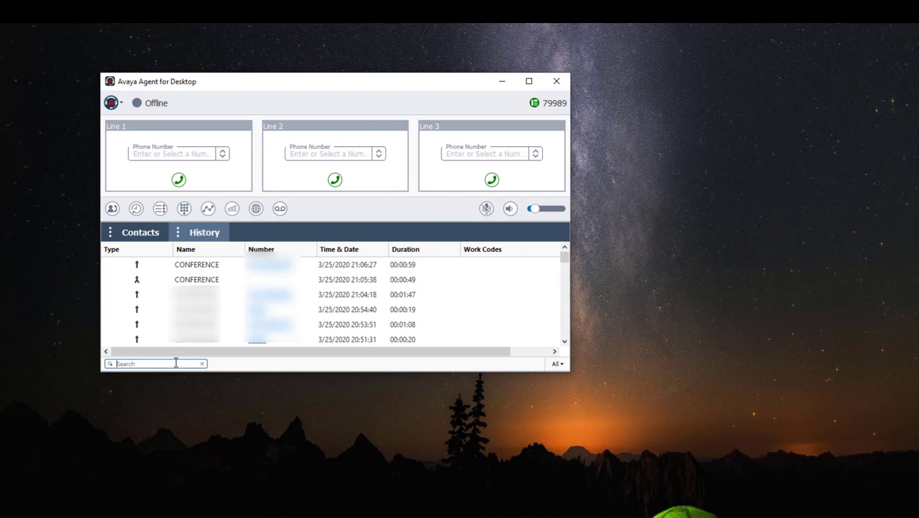
left_click(200, 266)
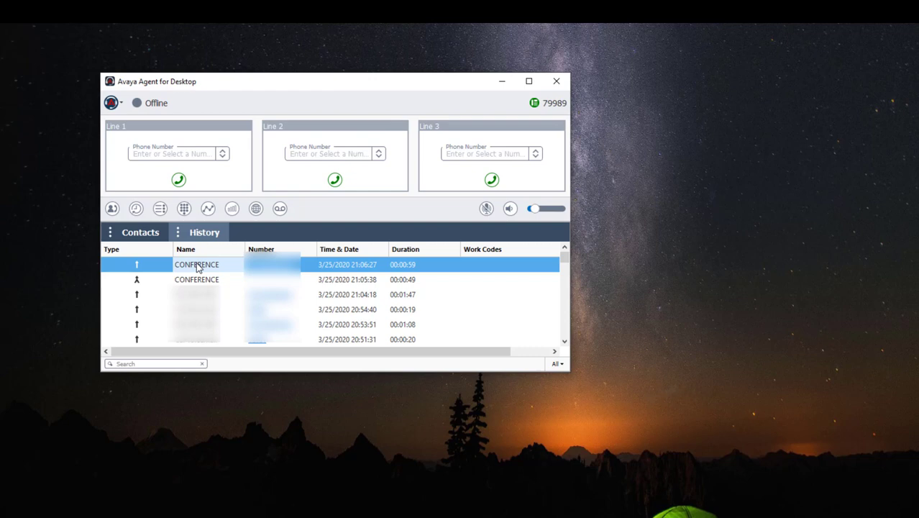
Step: Delete the 21:06:27 call record, confirming Yes, then select all remaining history rows with Ctrl+A
right_click(199, 267)
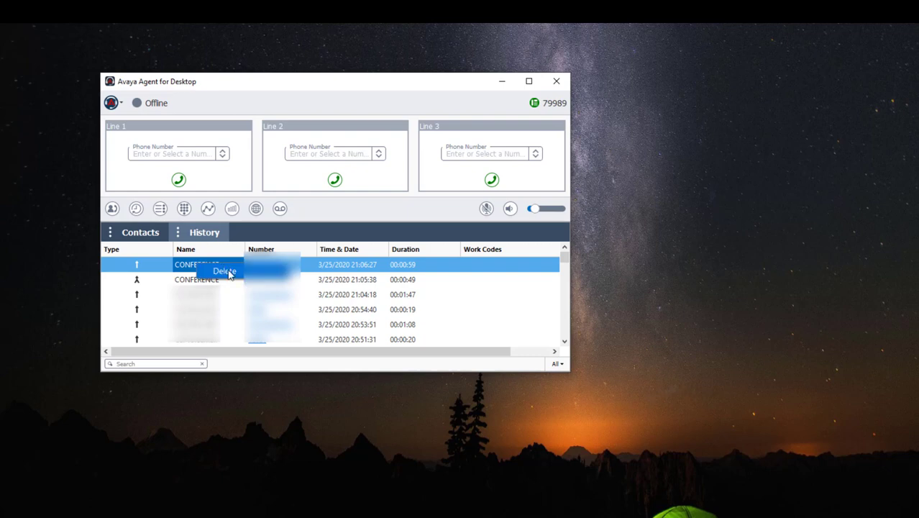
left_click(229, 271)
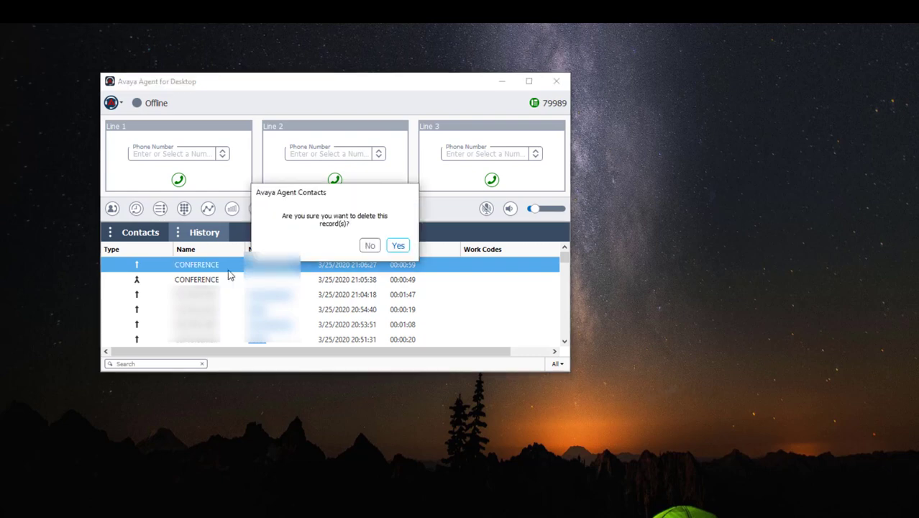
left_click(398, 247)
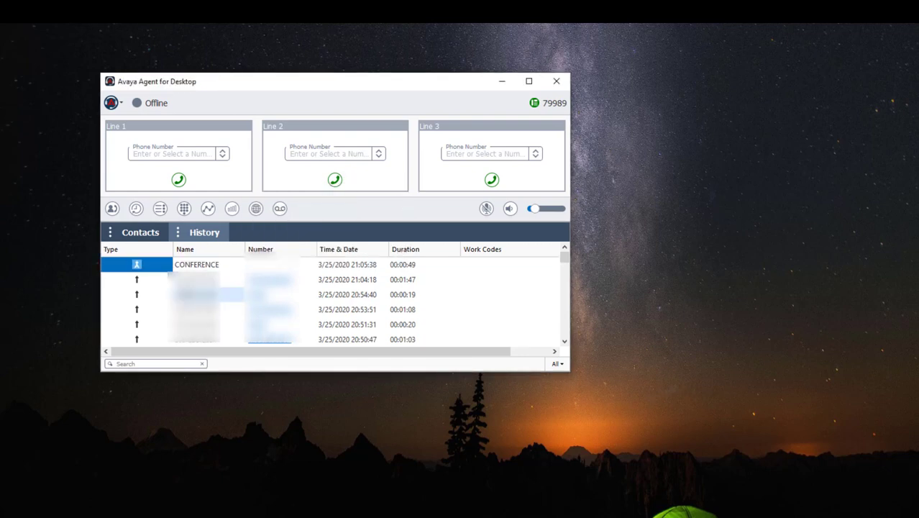
left_click(189, 296)
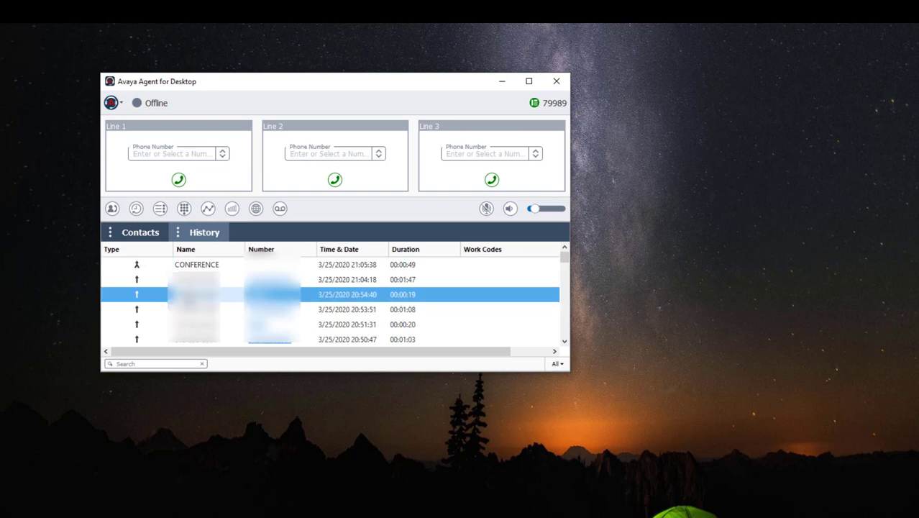
key("ctrl+a")
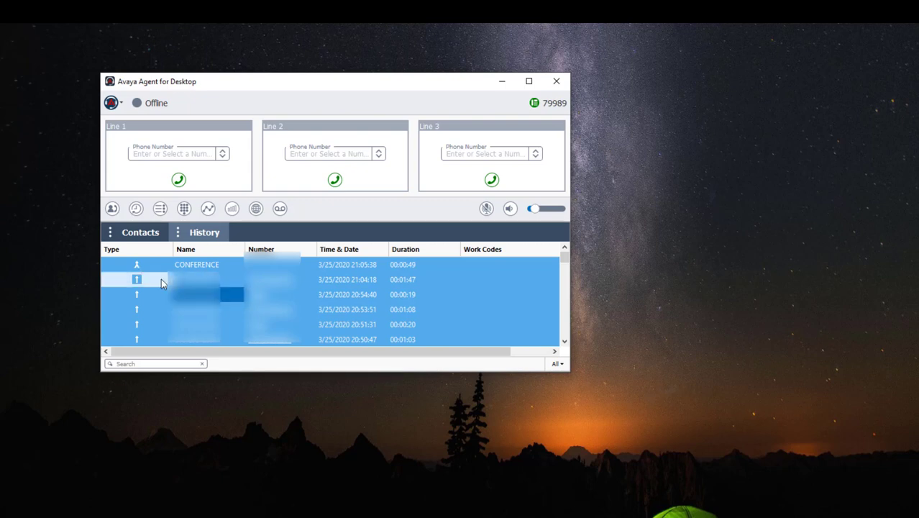
Step: Add the Feature Buttons and Dial Pad panels, then switch between the Feature Buttons and Stats Console tabs
left_click(159, 208)
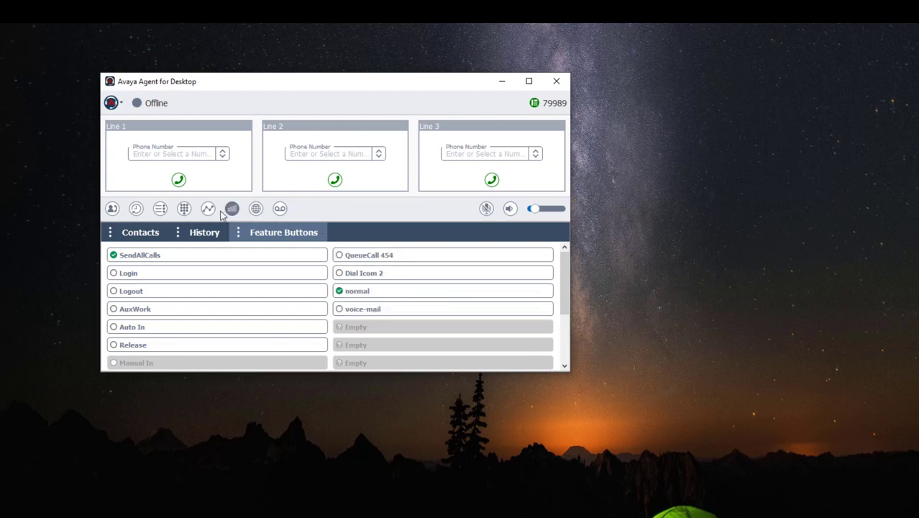
left_click(184, 209)
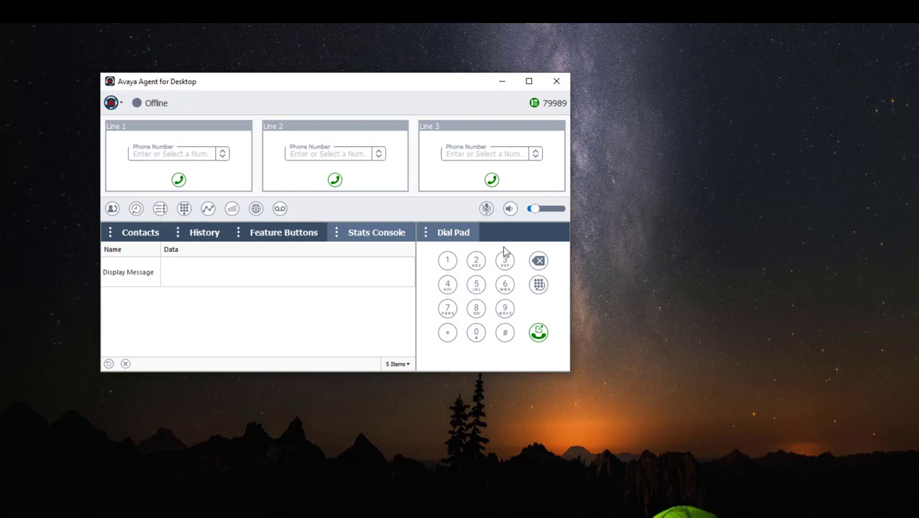
left_click(297, 235)
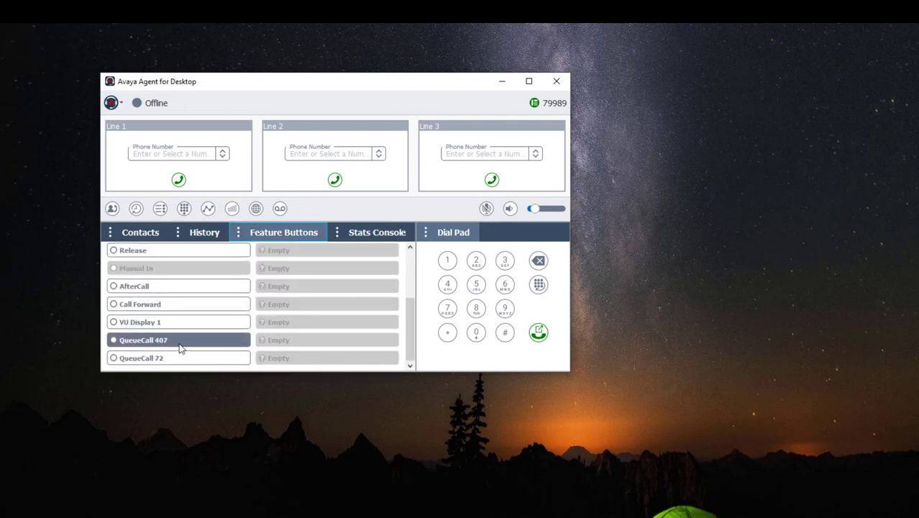
left_click(381, 232)
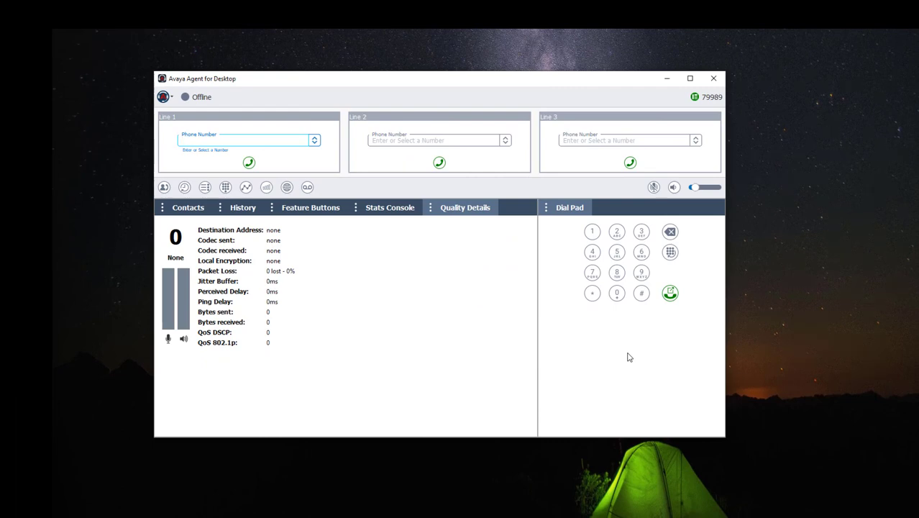
Step: Open the Browser widget and check the voicemail indicator for new messages
left_click(287, 187)
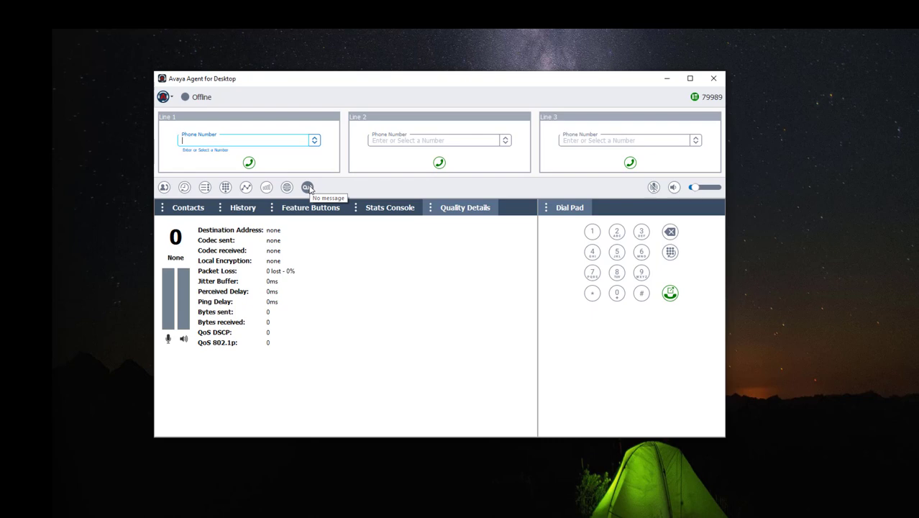
left_click(308, 188)
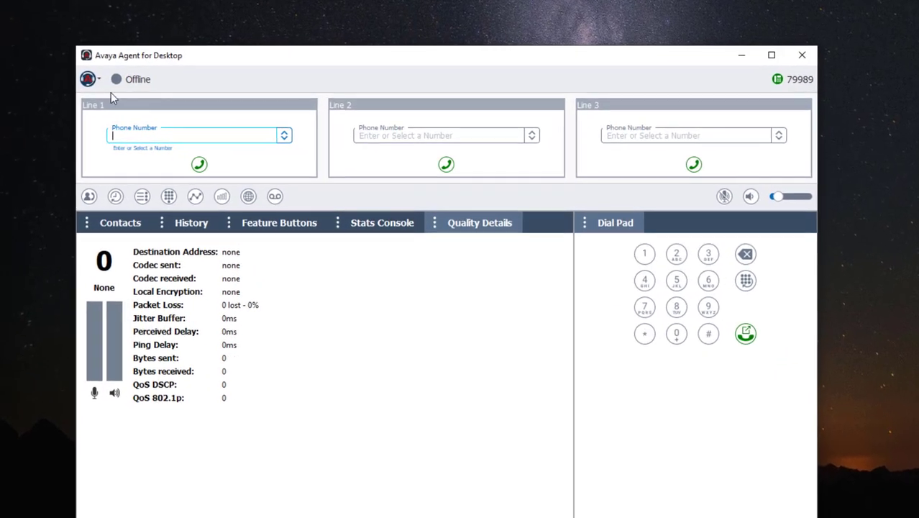
Step: Open Settings from the avatar menu and scroll through the Preferences page
left_click(88, 79)
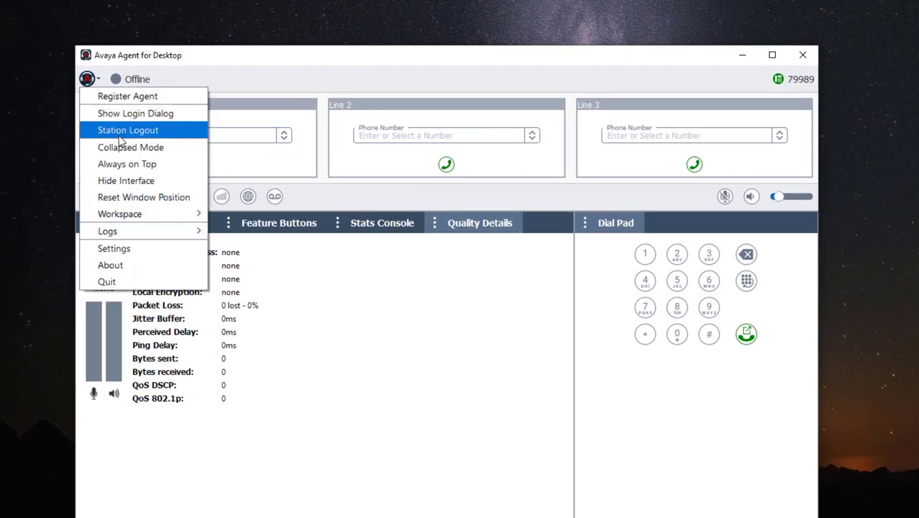
left_click(130, 249)
left_click(472, 221)
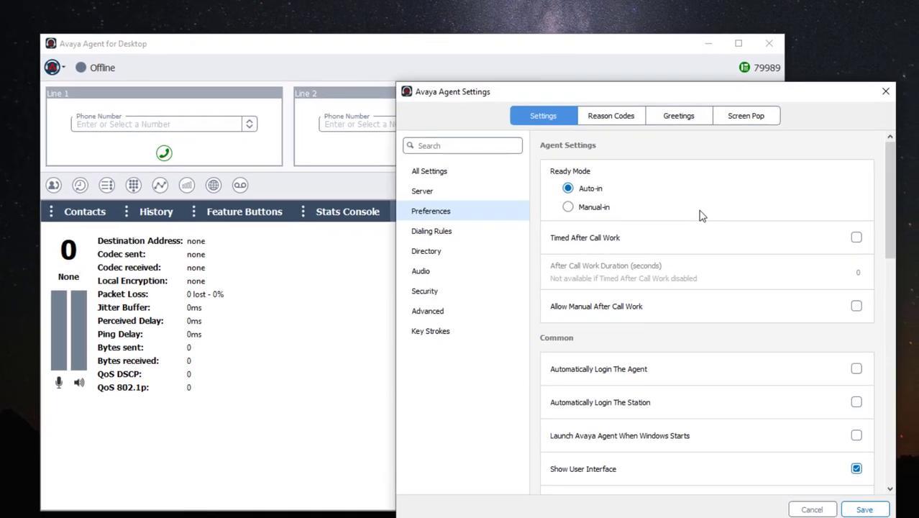
scroll(509, 260, "down", 5)
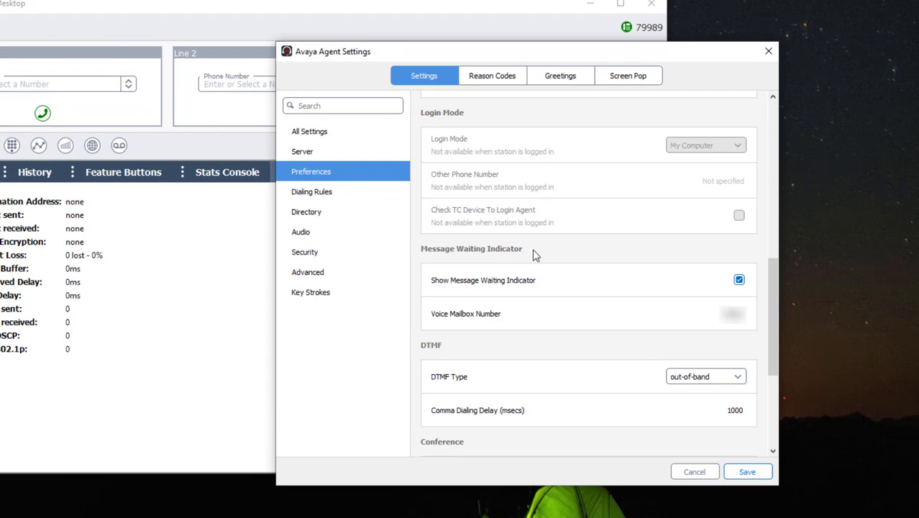